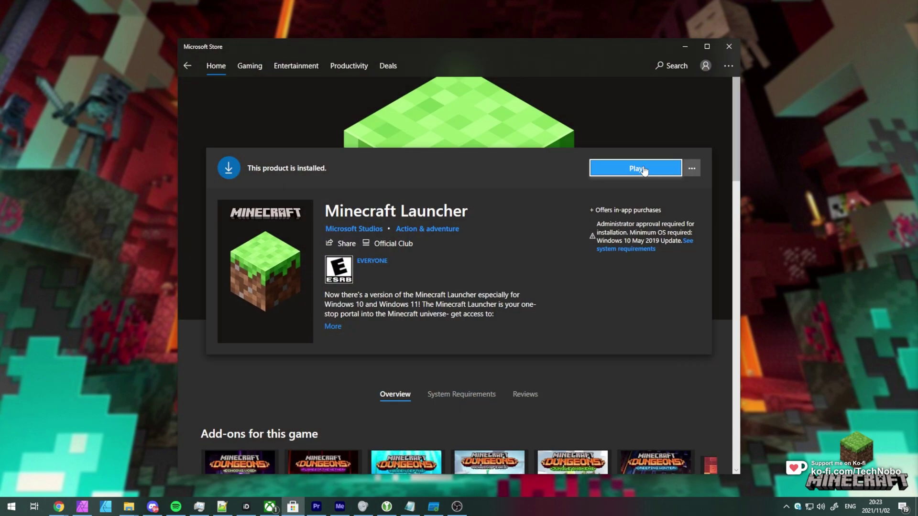
- Launch Minecraft Launcher and list the Java Edition versions: release 1.17.1 and snapshot 21w43a
click(690, 48)
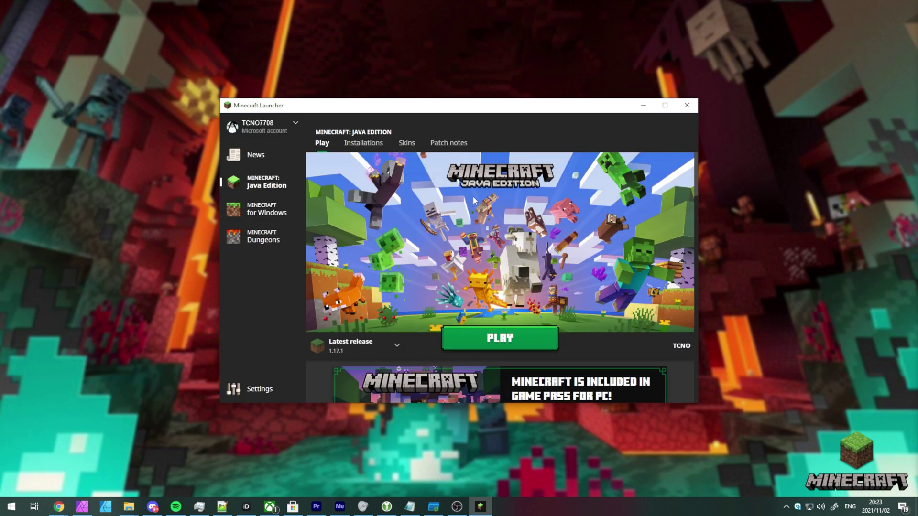
click(363, 345)
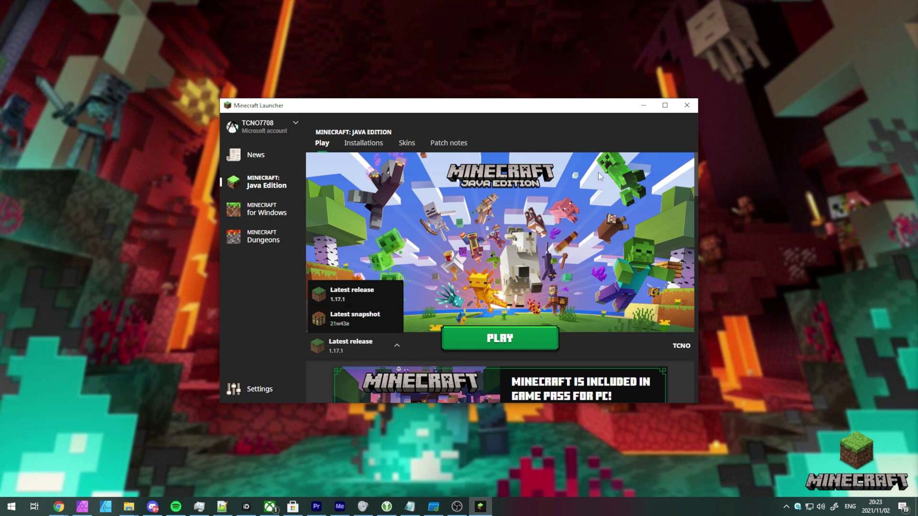
- Close the launcher and open %AppData% from the Run box
click(687, 106)
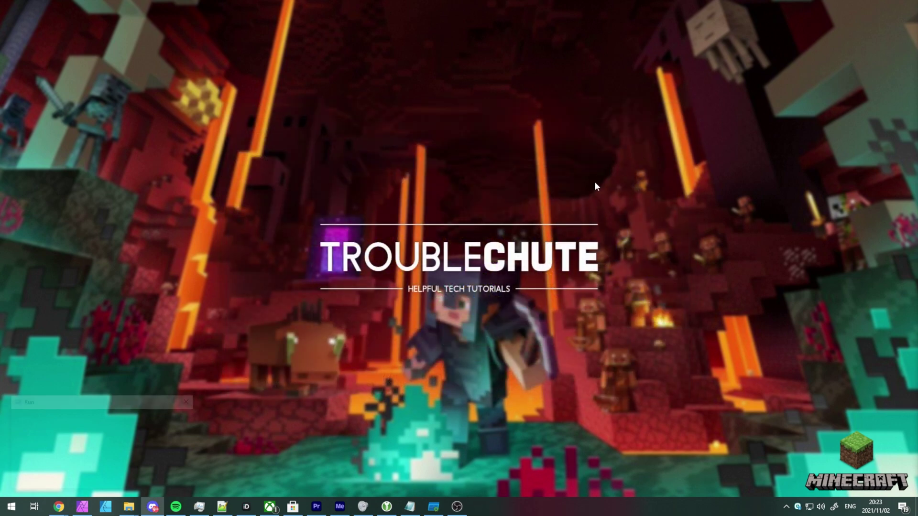
key(super+r)
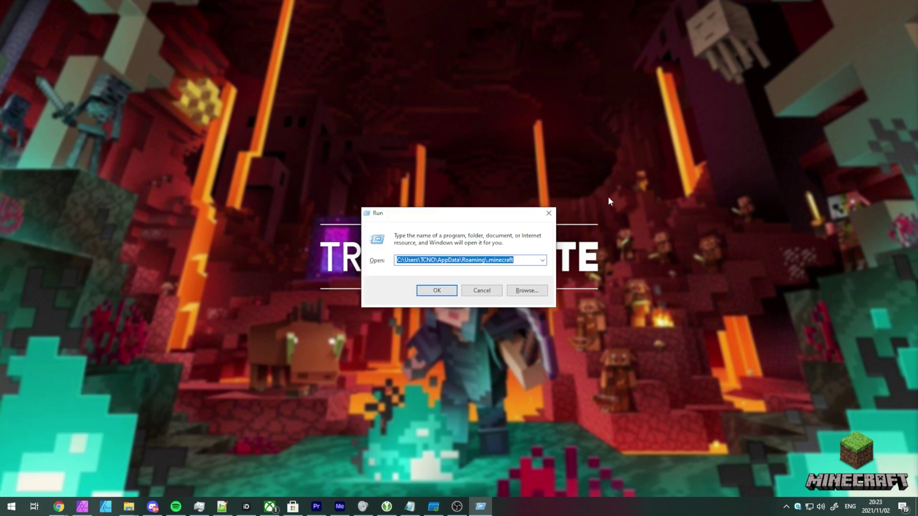
text(%AppDa)
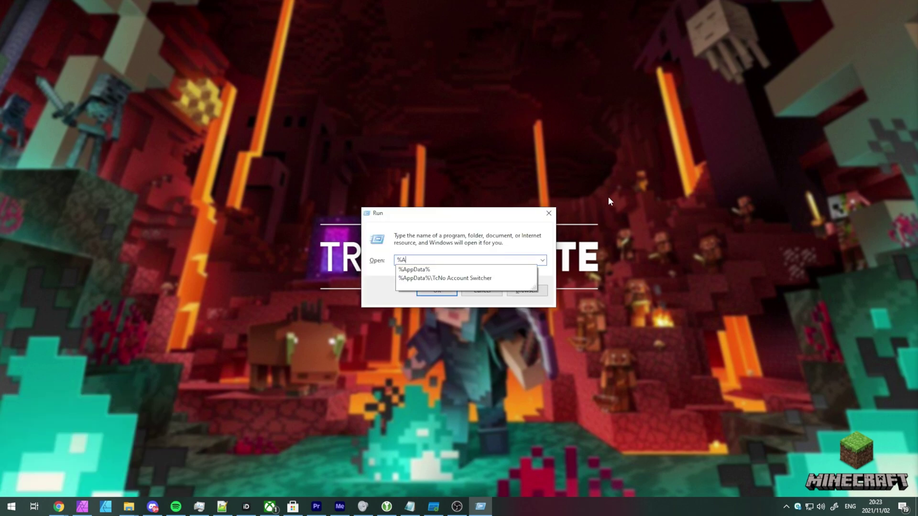
text(ta%)
key(Return)
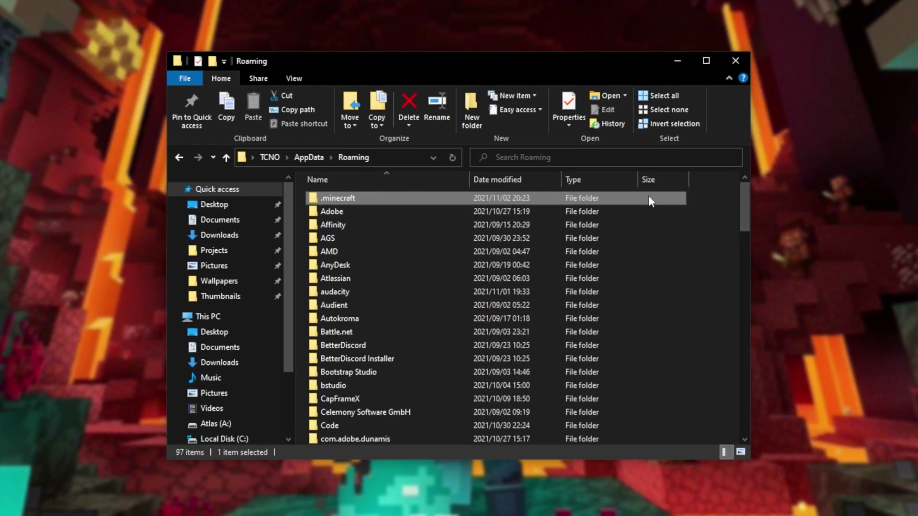
- Open the .minecraft folder and check its view options and full path
double_click(649, 197)
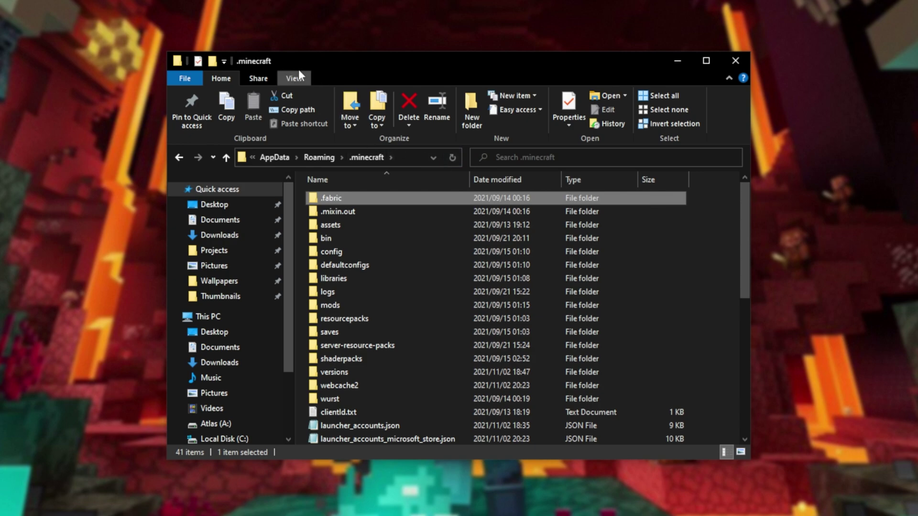
click(289, 78)
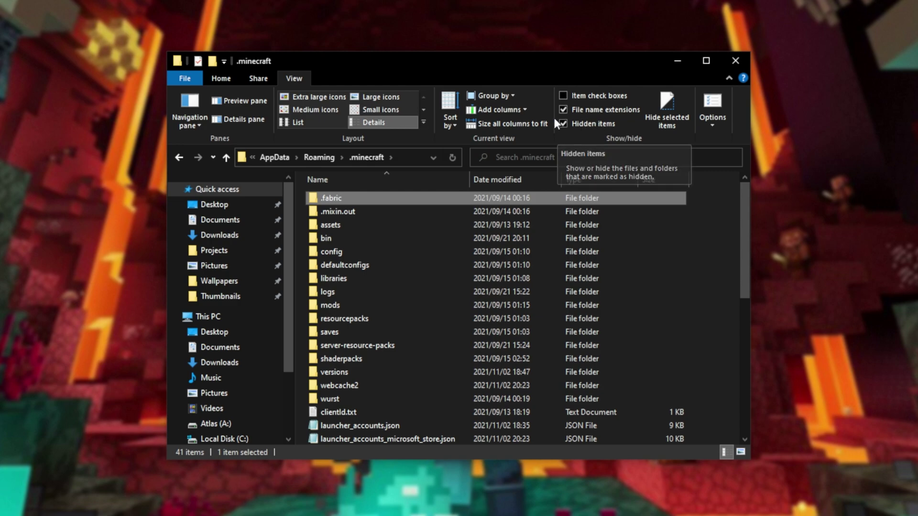
scroll(526, 119, up, 2)
click(314, 158)
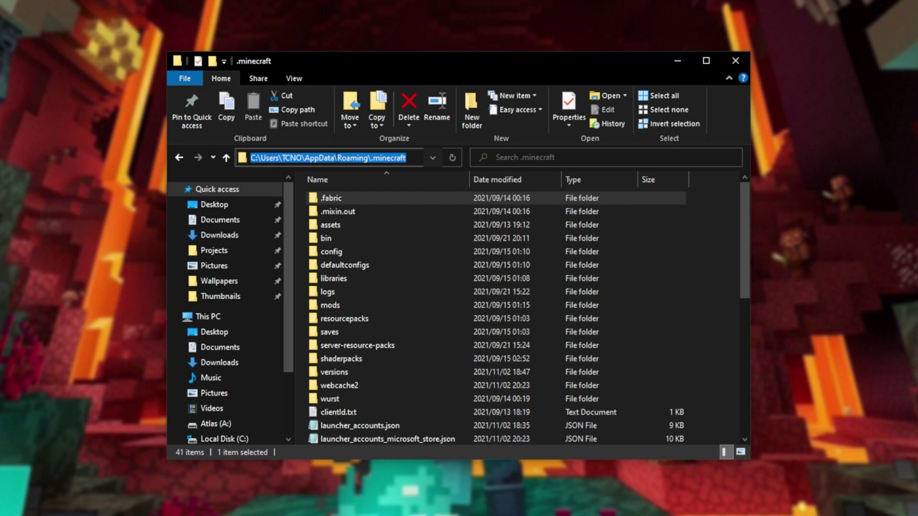
click(454, 197)
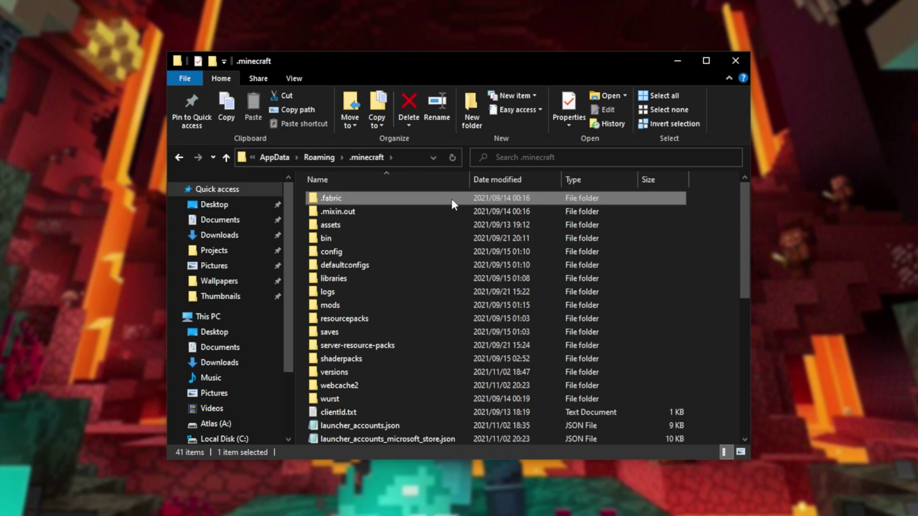
- Select launcher_accounts.json and launcher_accounts_microsoft_store.json in the file list
scroll(486, 222, down, 6)
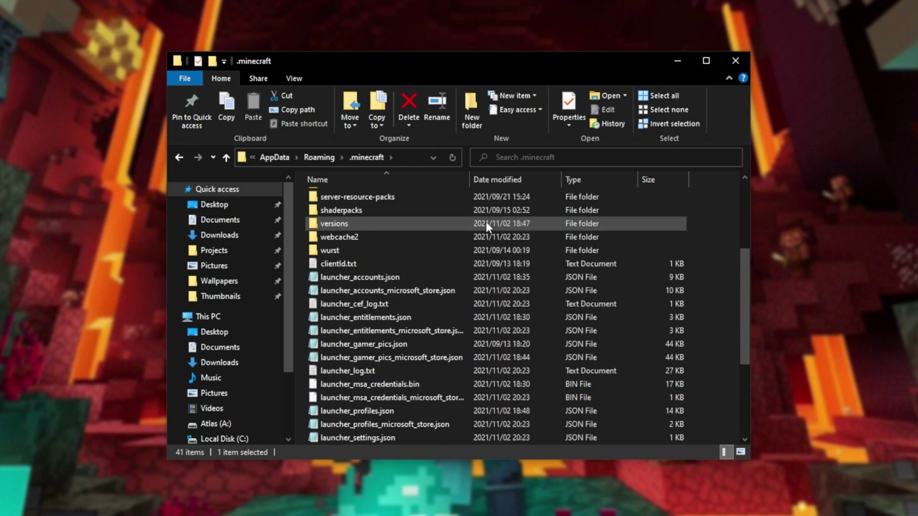
scroll(436, 224, up, 1)
click(398, 234)
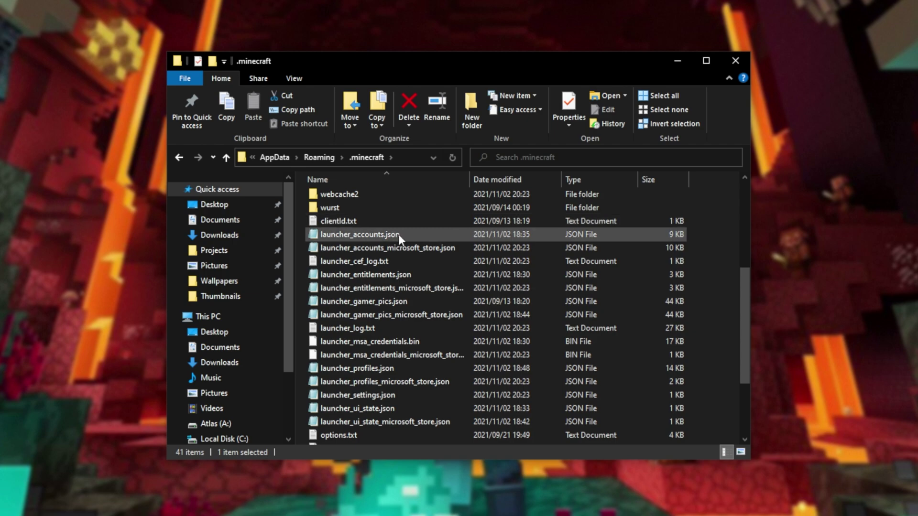
ctrl+click(420, 250)
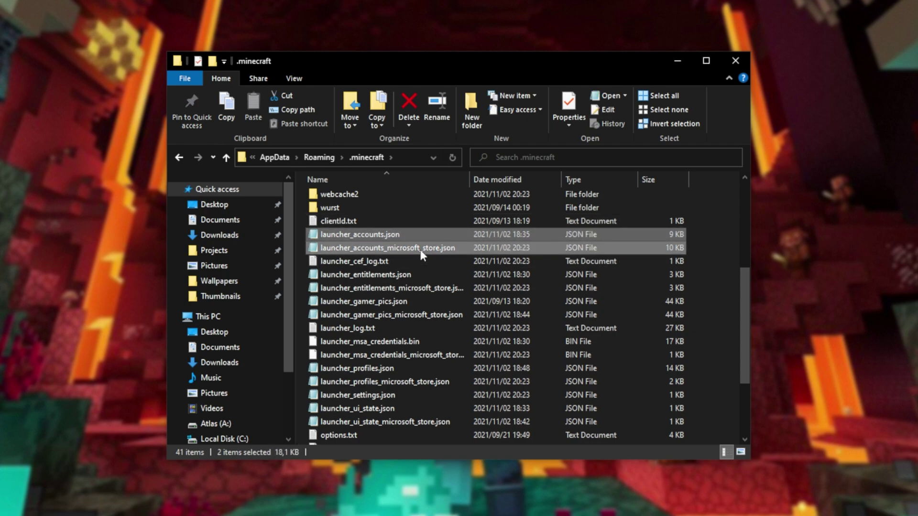
click(401, 233)
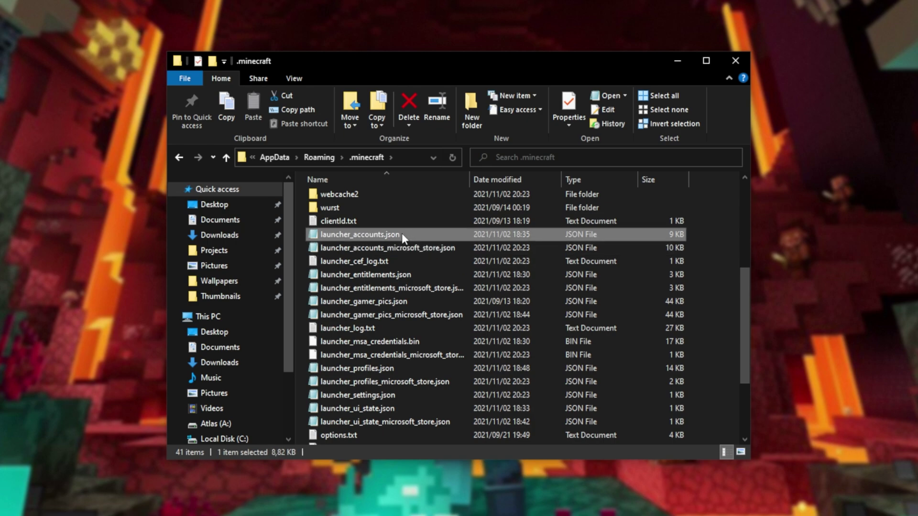
click(417, 250)
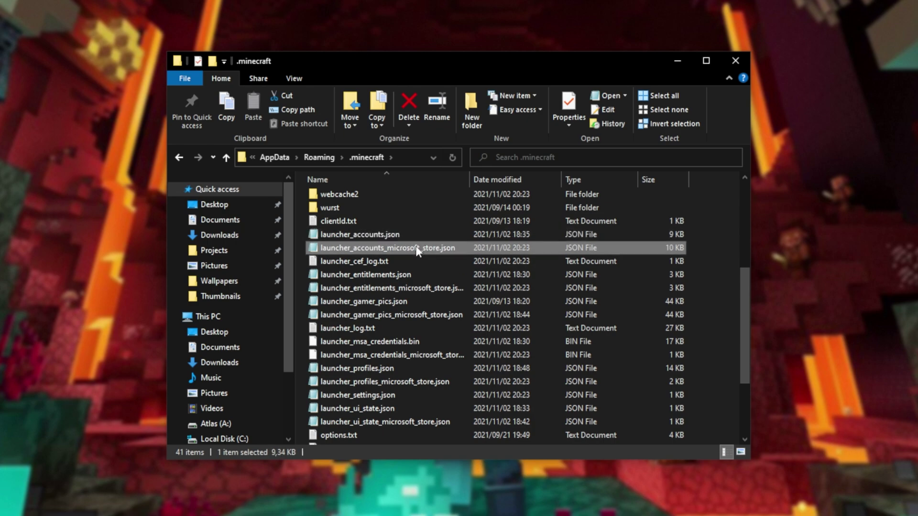
double_click(420, 232)
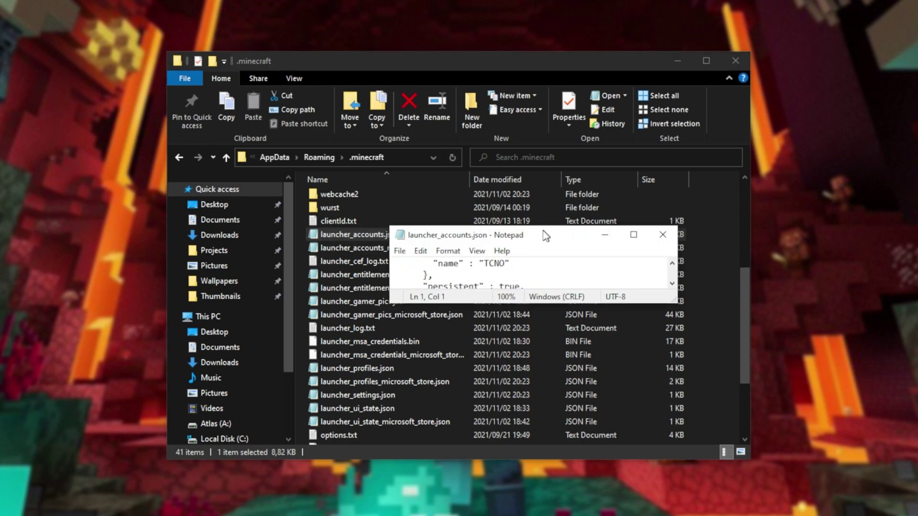
drag(530, 227, 479, 201)
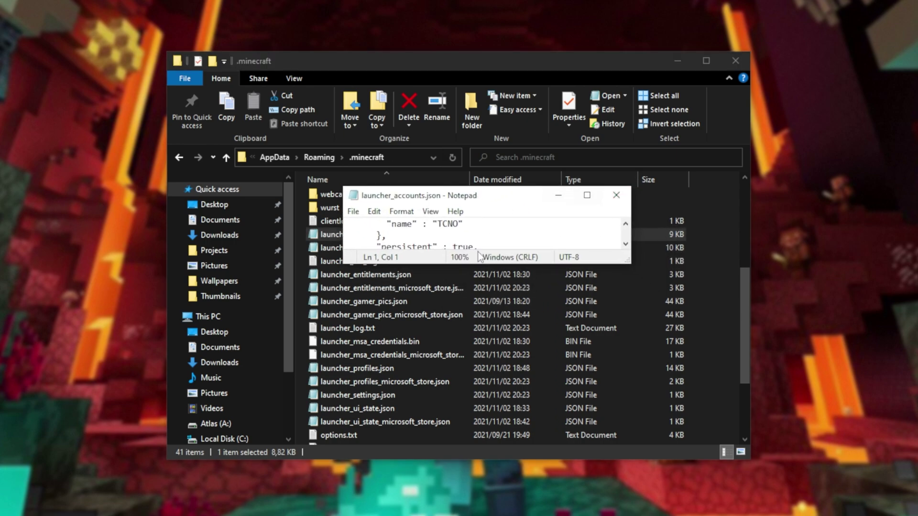
click(620, 201)
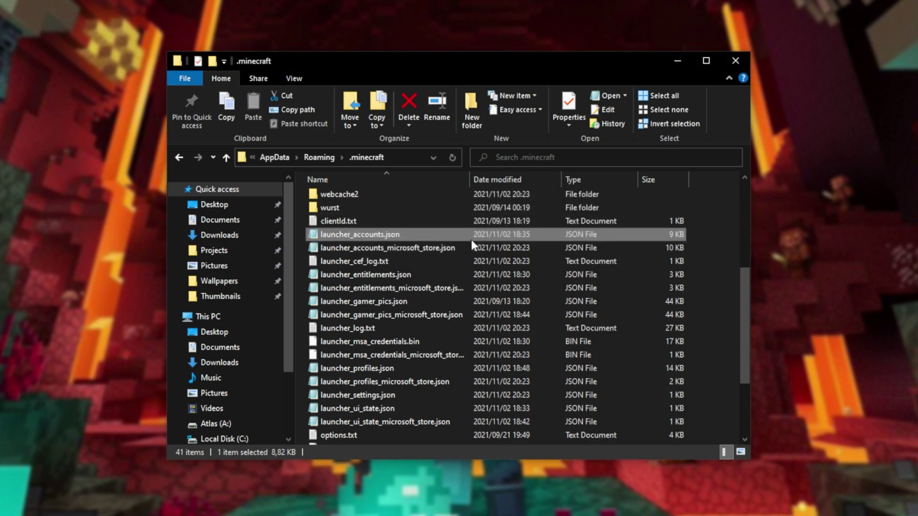
- Rename launcher_accounts_microsoft_store.json to launcher_accounts_microsoft_store1.json
click(453, 248)
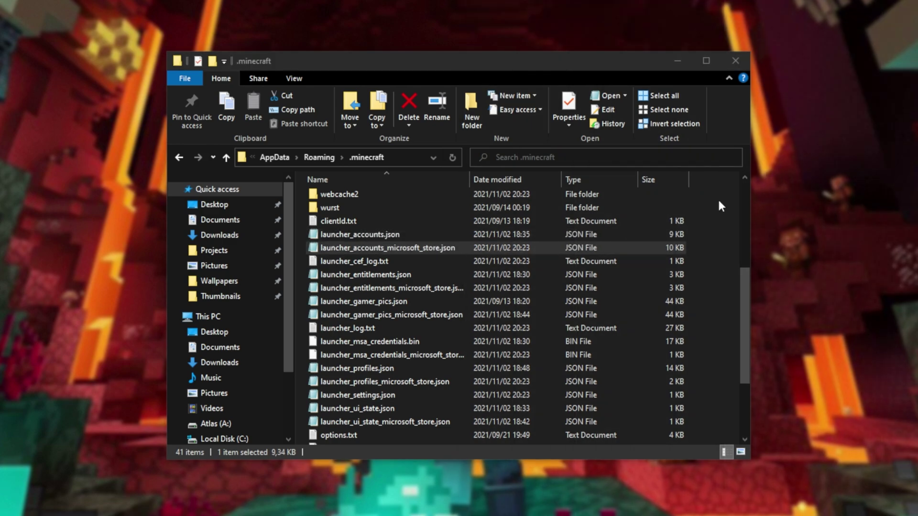
click(434, 238)
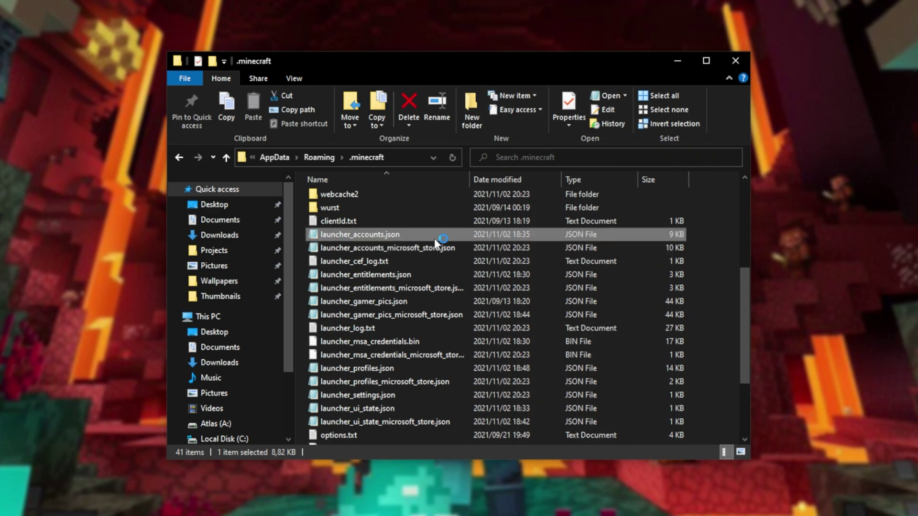
click(387, 246)
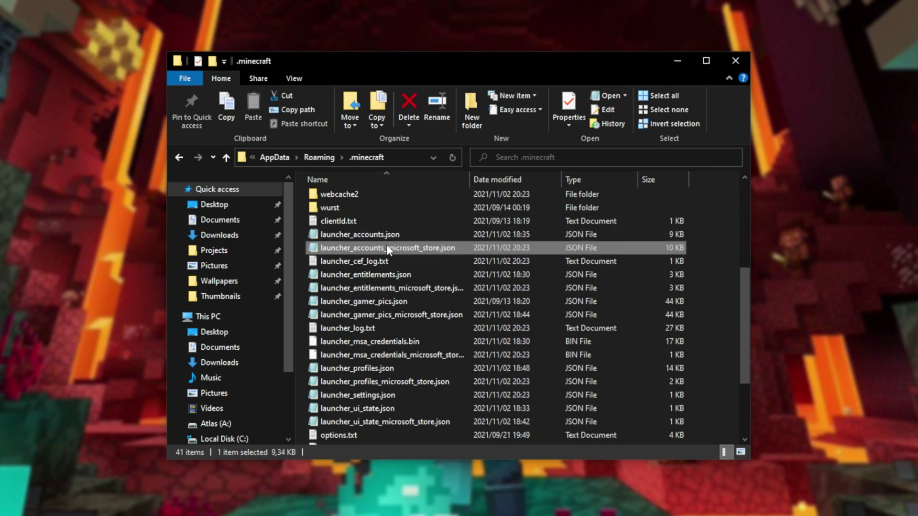
click(432, 248)
key(ctrl+c)
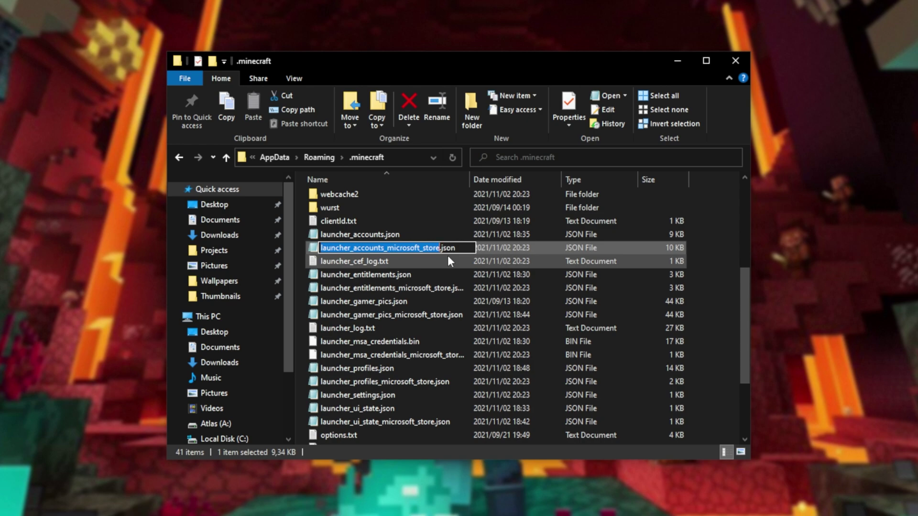
key(Right)
text(1)
key(Return)
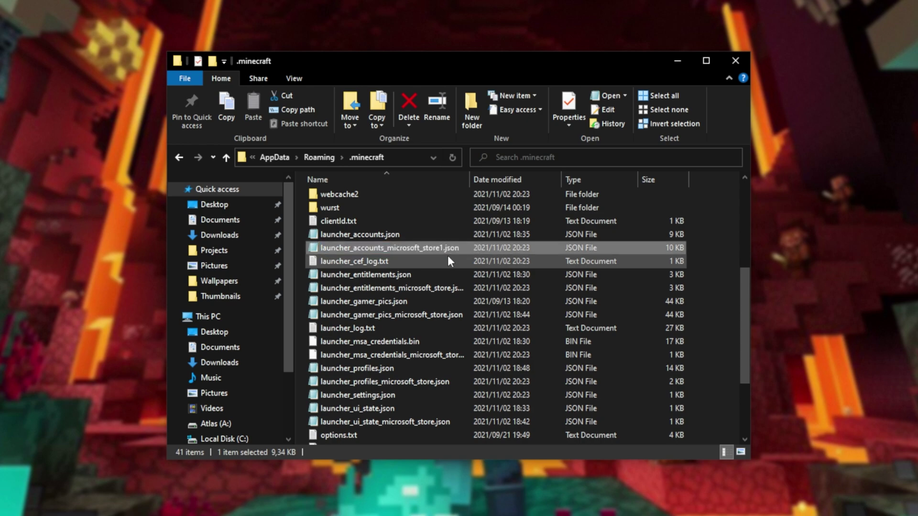
- Rename launcher_accounts.json to launcher_accounts_microsoft_store.json
click(394, 235)
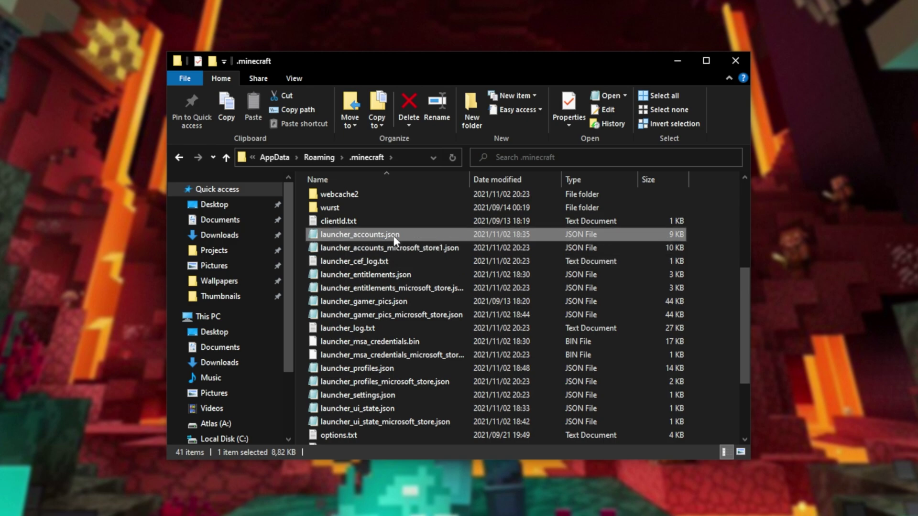
click(365, 234)
key(ctrl+v)
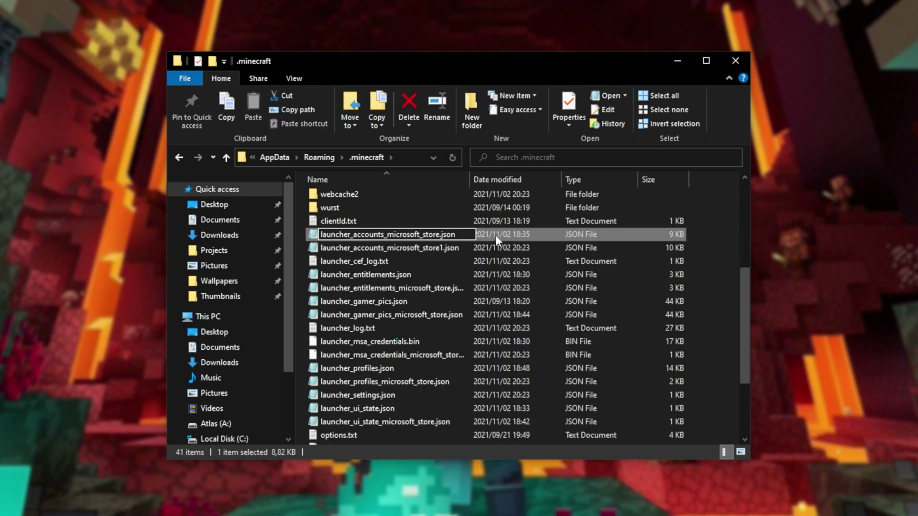
key(Return)
- Duplicate the store accounts file and rename the copy back to launcher_accounts.json
key(ctrl+c)
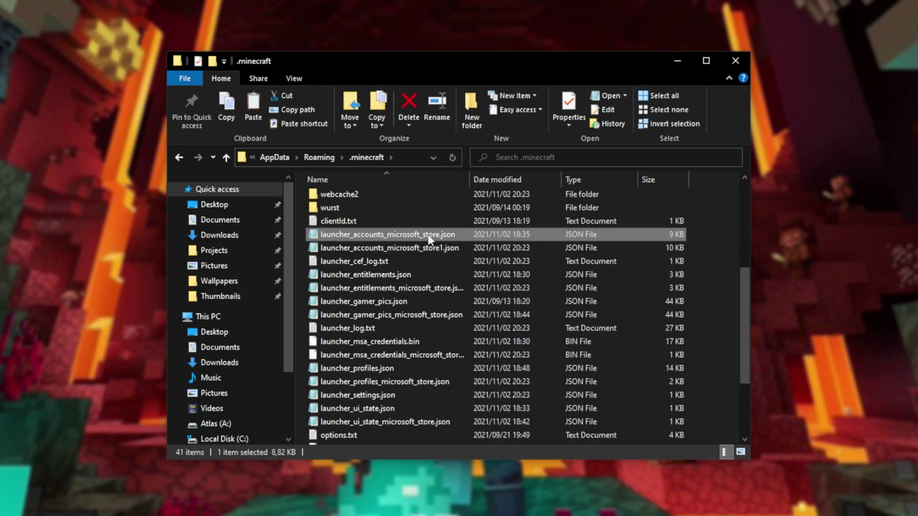
key(ctrl+v)
click(386, 236)
drag(460, 234, 386, 234)
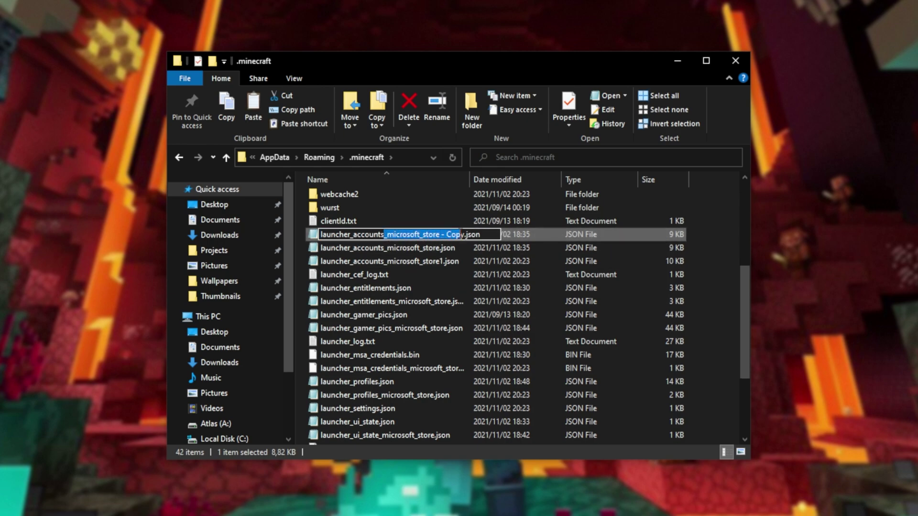
key(BackSpace)
key(Return)
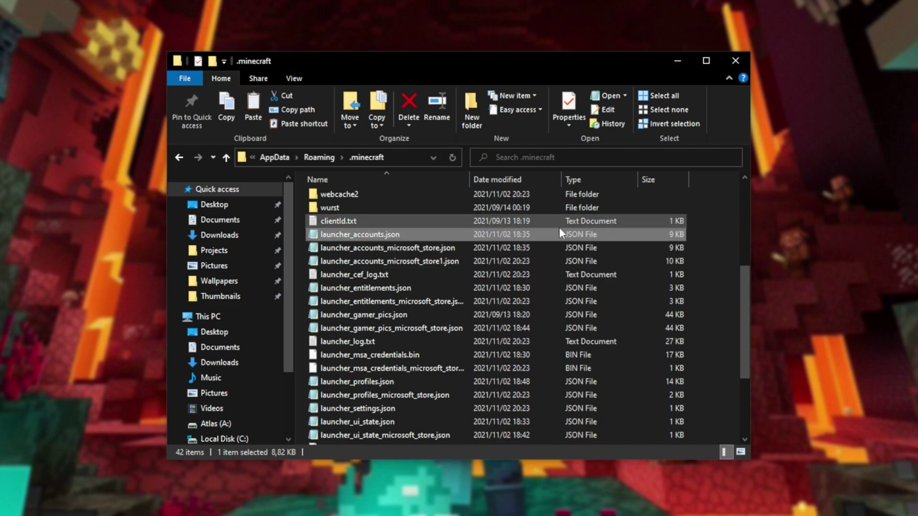
- Make a backup copy of launcher_profiles.json
click(416, 245)
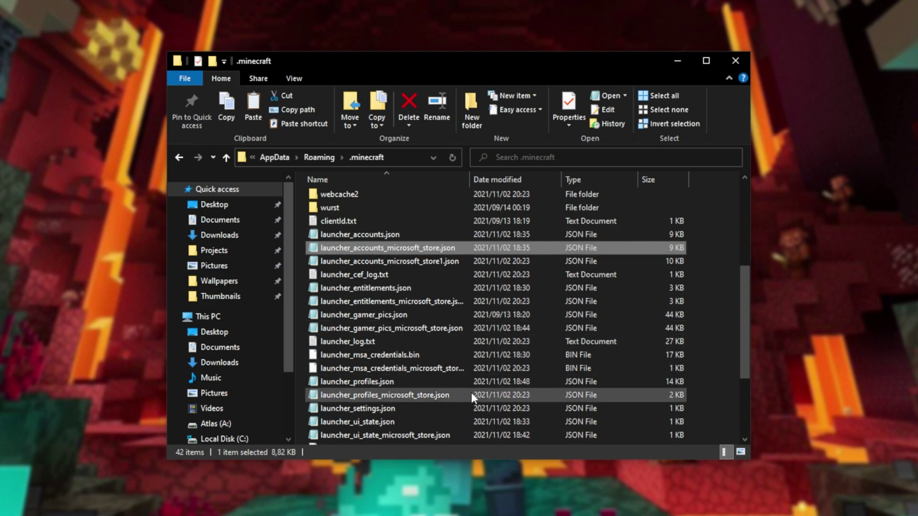
click(454, 395)
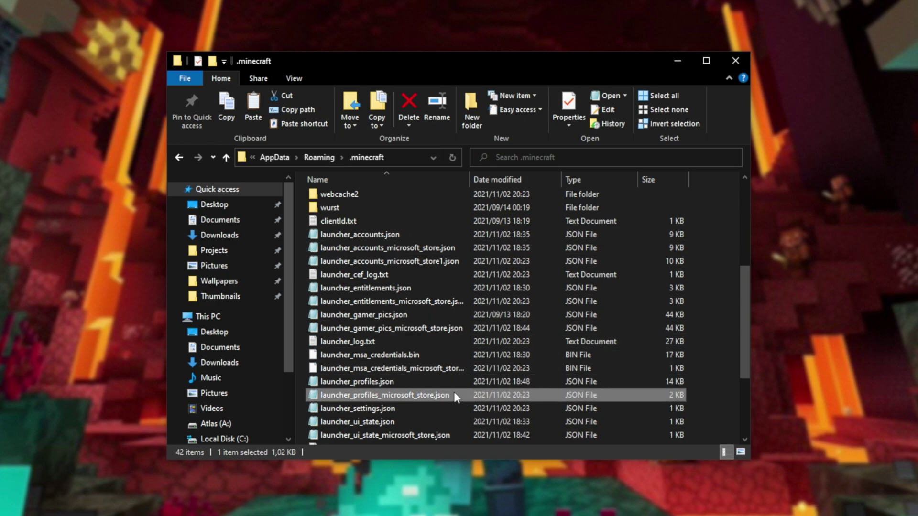
ctrl+click(452, 383)
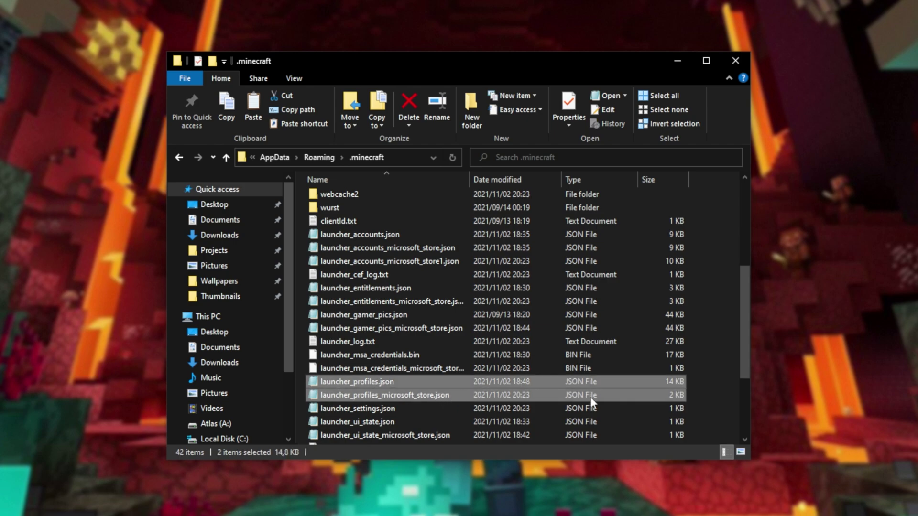
click(505, 381)
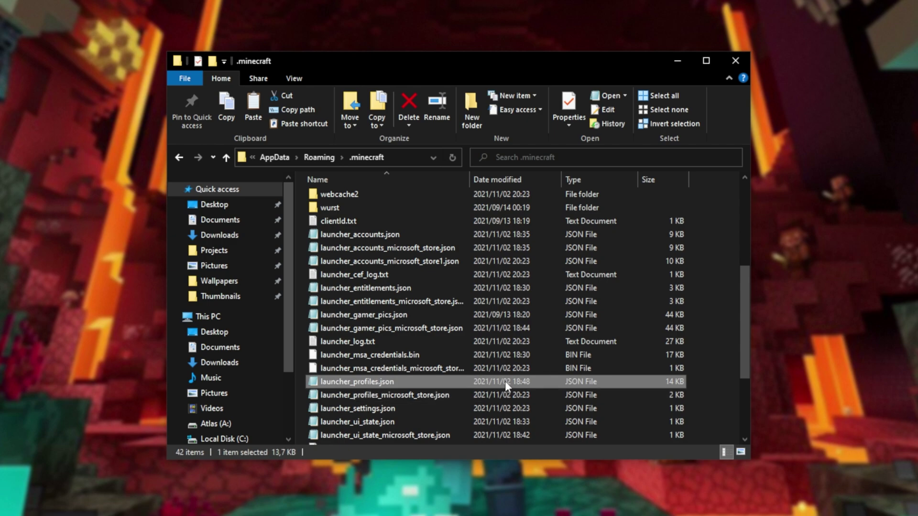
key(ctrl+c)
key(ctrl+v)
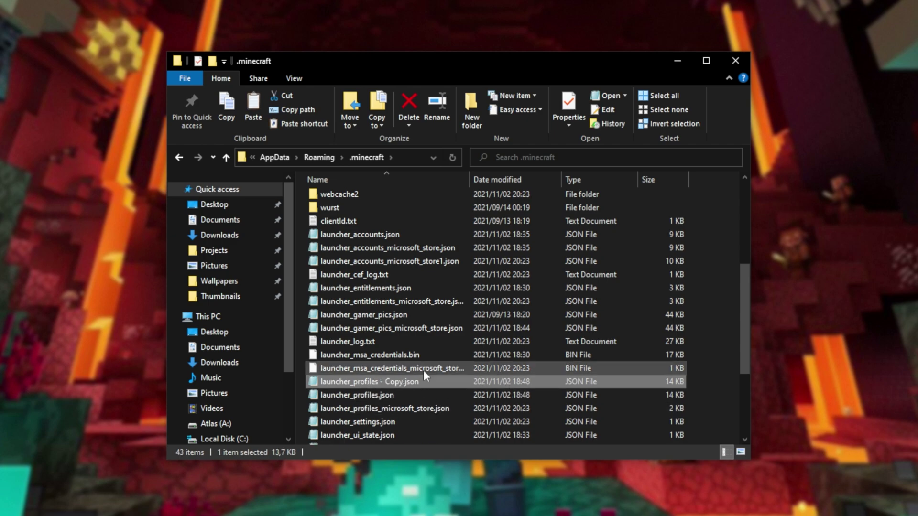
- Rename launcher_profiles_microsoft_store.json to launcher_profiles_microsoft_store1.json
click(408, 407)
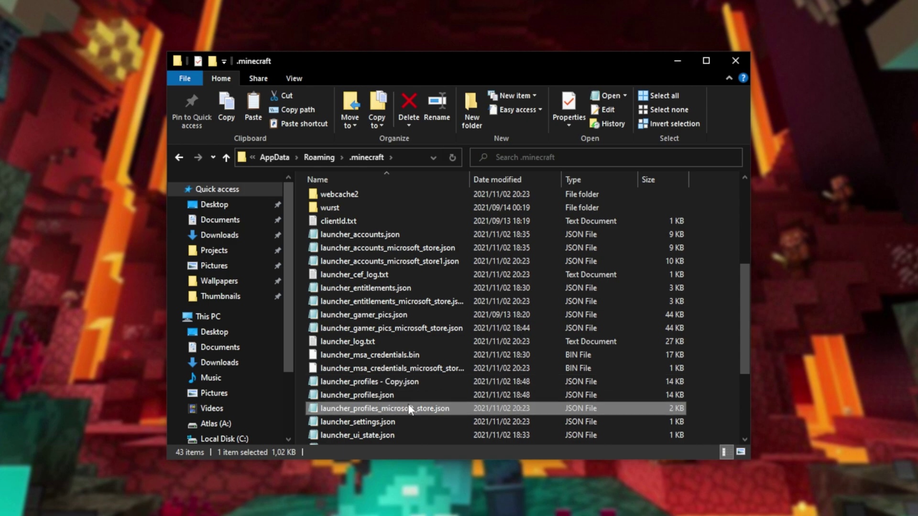
key(F2)
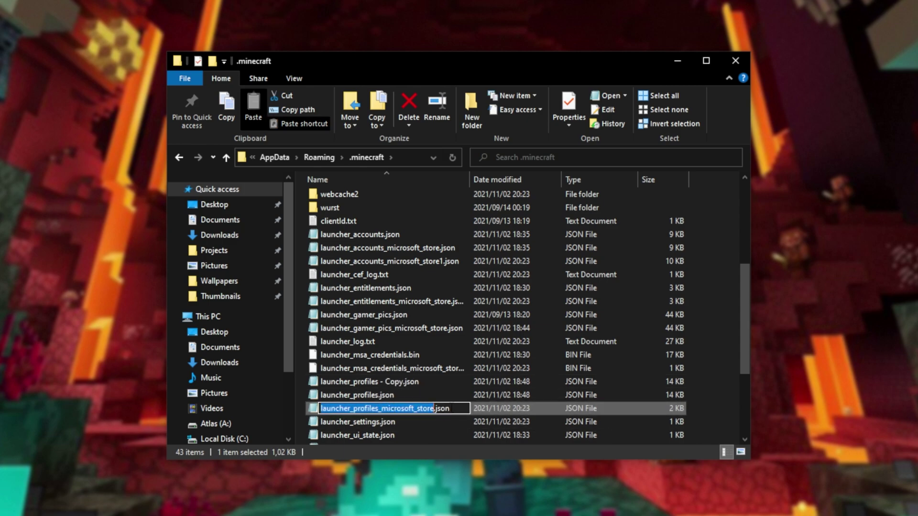
click(435, 408)
text(1)
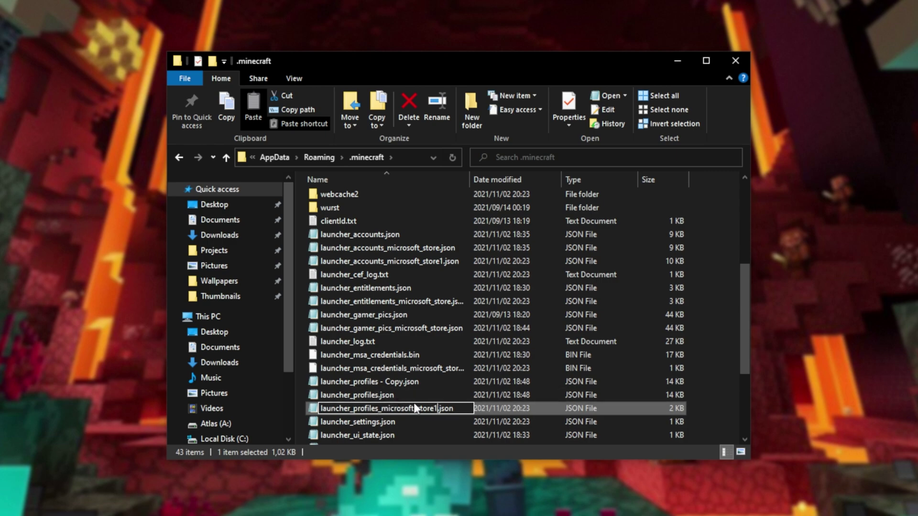
key(Return)
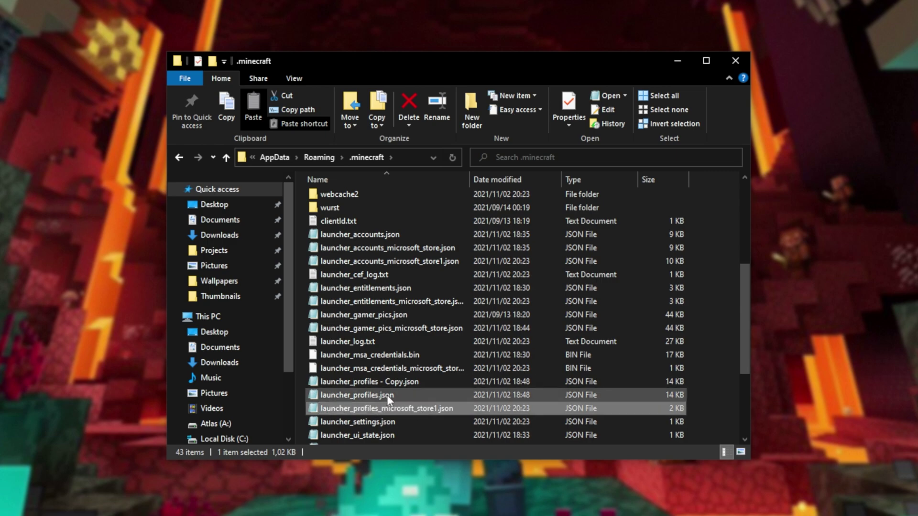
- Rename launcher_profiles.json to launcher_profiles_microsoft_store.json
click(376, 395)
key(F2)
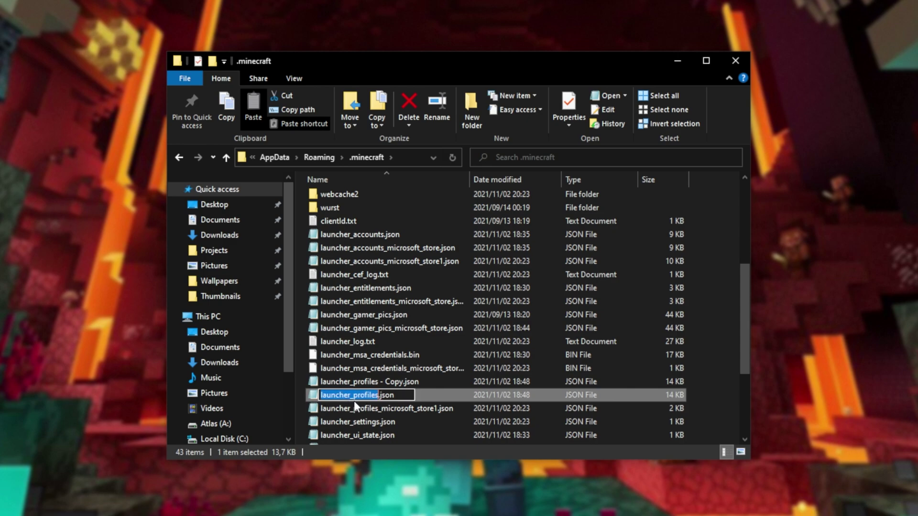
key(ctrl+v)
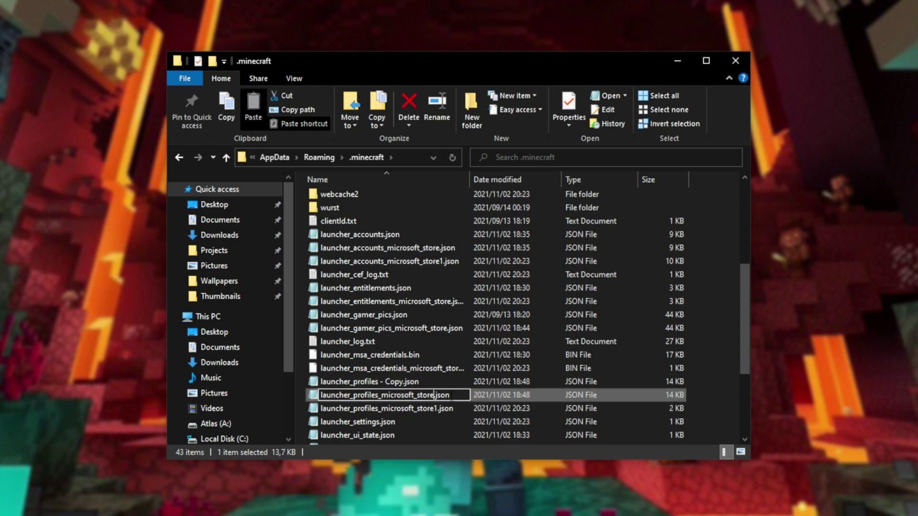
key(Return)
click(703, 370)
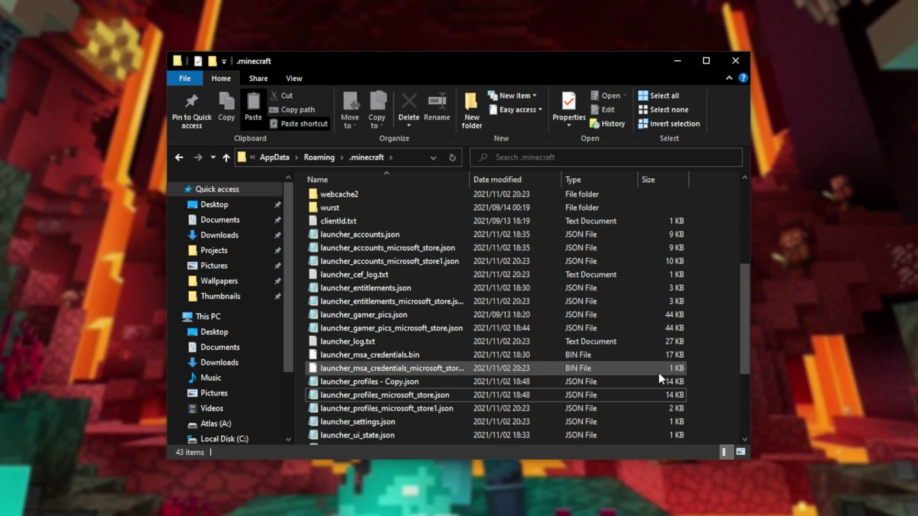
- Select the accounts and profiles files, including launcher_profiles - Copy.json and the store1 file
click(404, 234)
ctrl+click(417, 246)
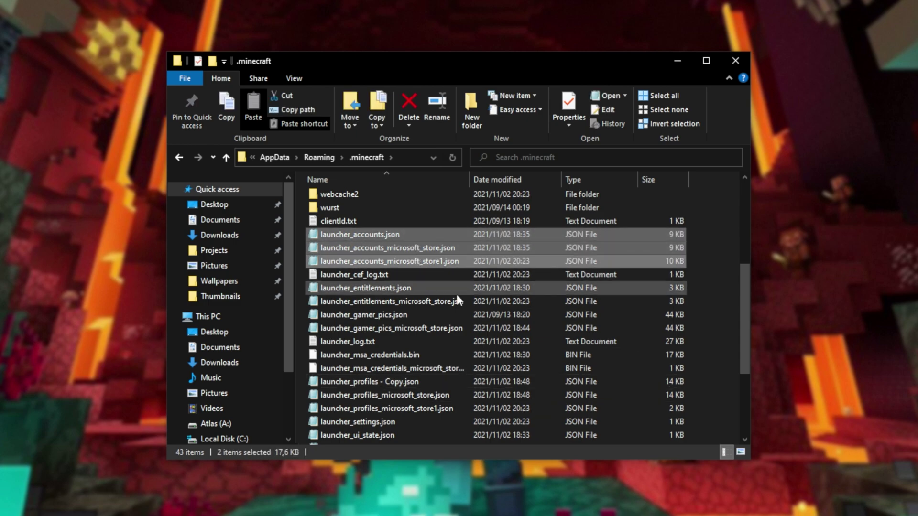
ctrl+click(444, 380)
ctrl+click(447, 407)
scroll(540, 405, down, 1)
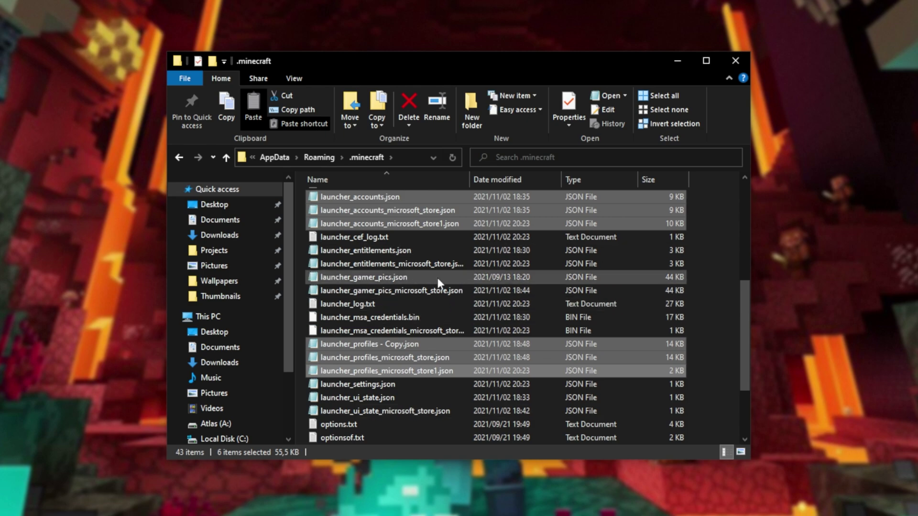
click(426, 263)
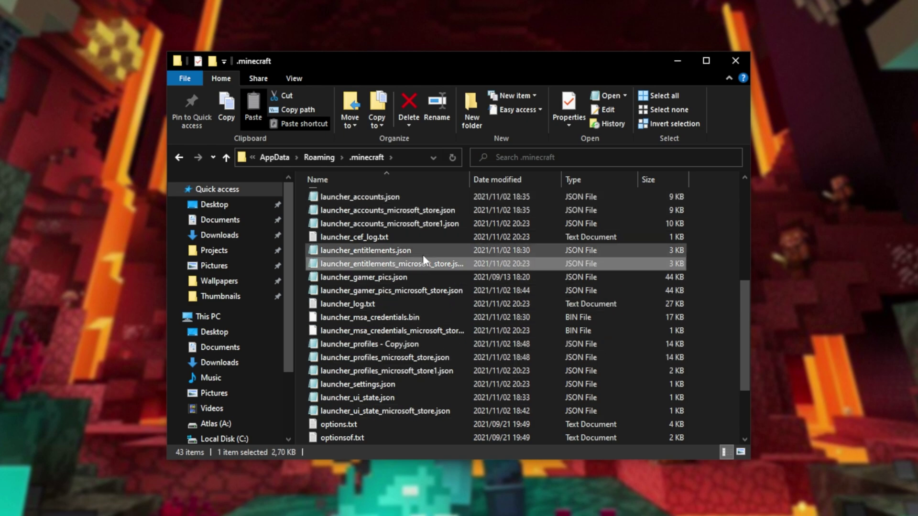
- Select the entitlements, gamer pics and UI state launcher files
click(423, 254)
shift+click(432, 290)
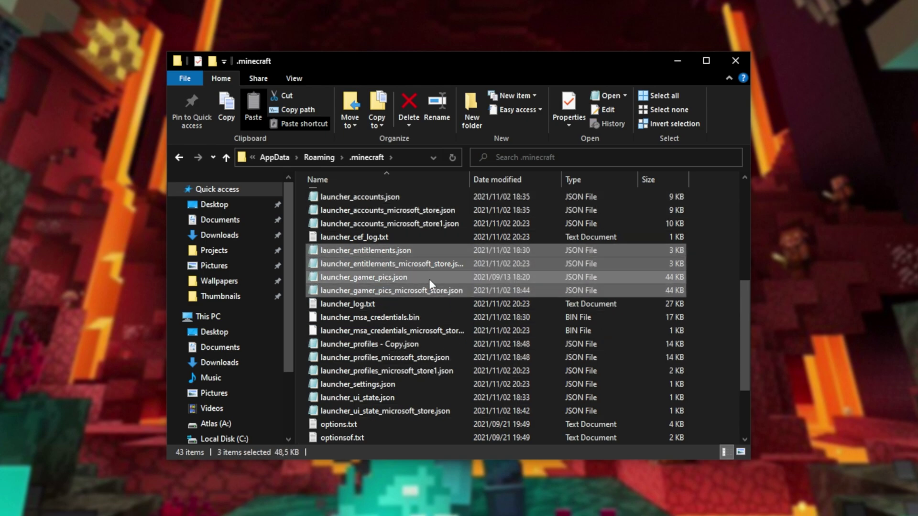
ctrl+click(438, 398)
ctrl+click(437, 411)
scroll(438, 410, down, 2)
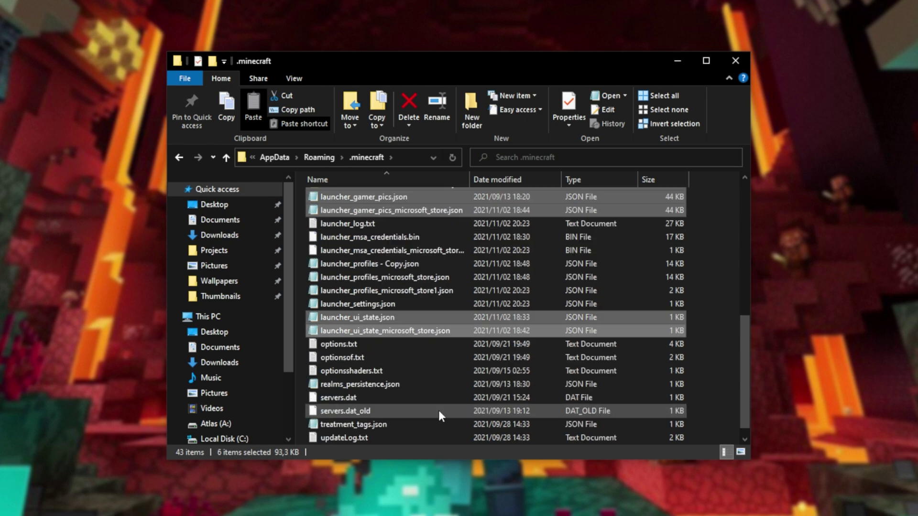
scroll(440, 408, up, 3)
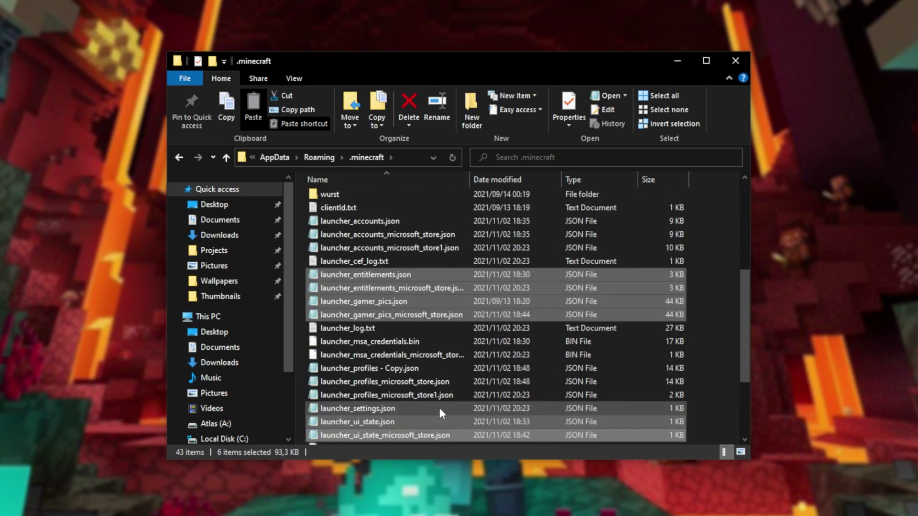
- Select launcher_msa_credentials.bin together with its Microsoft Store counterpart
click(455, 343)
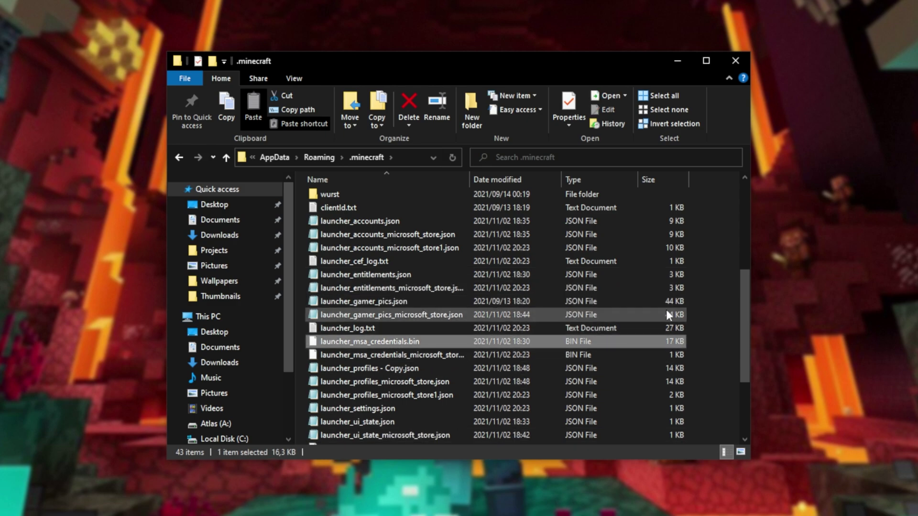
click(693, 300)
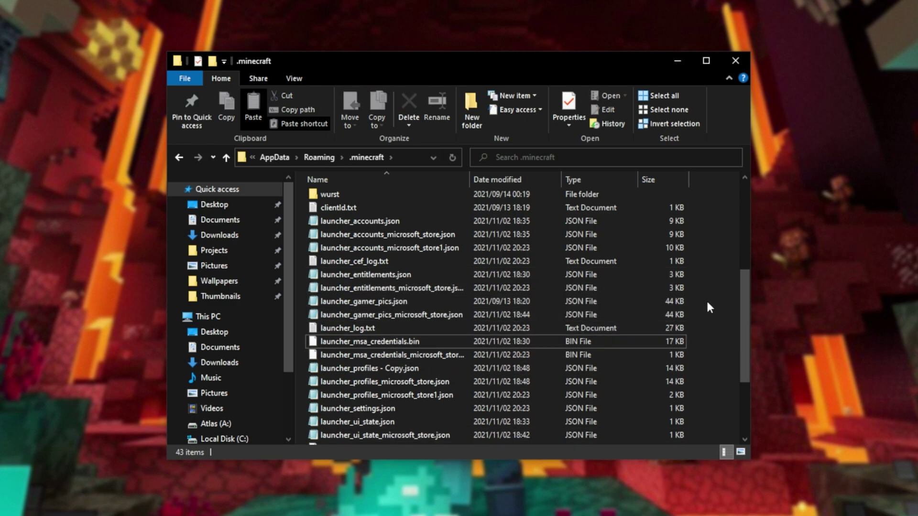
click(531, 237)
click(405, 341)
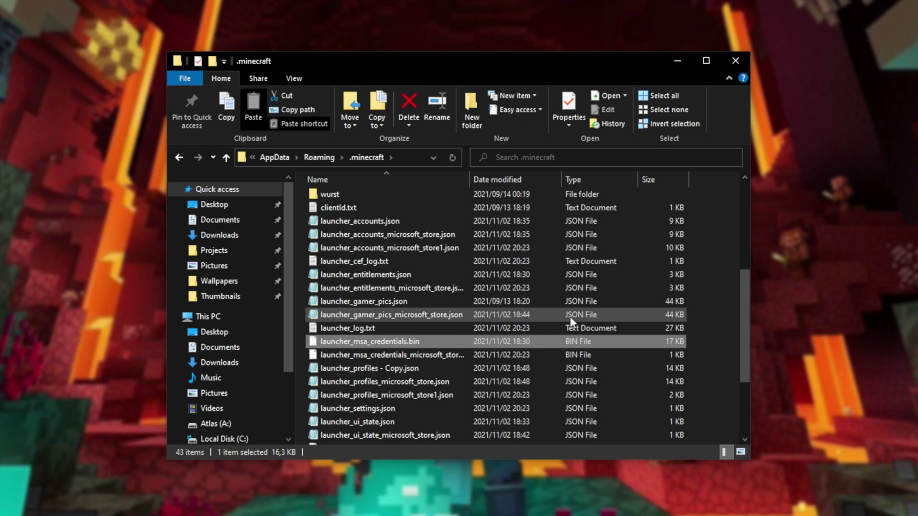
ctrl+click(384, 354)
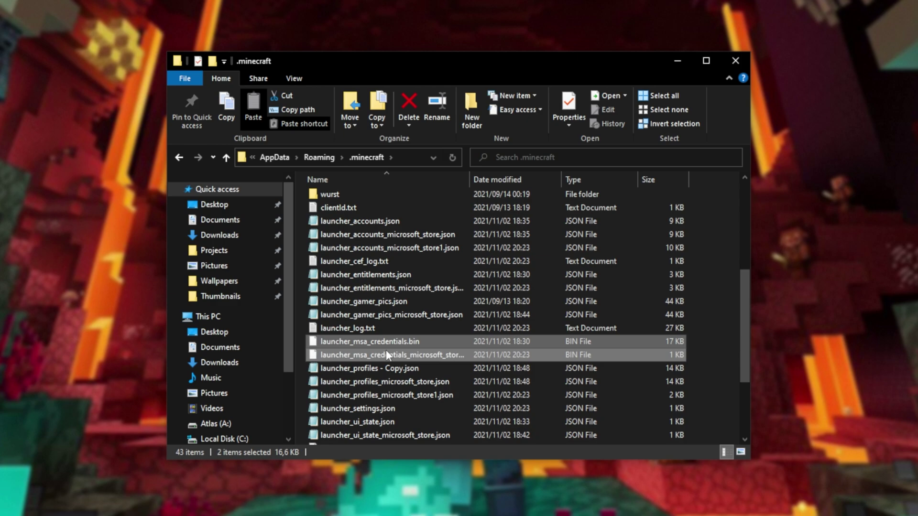
- Minimize File Explorer and relaunch Minecraft Launcher from the Start menu
click(678, 61)
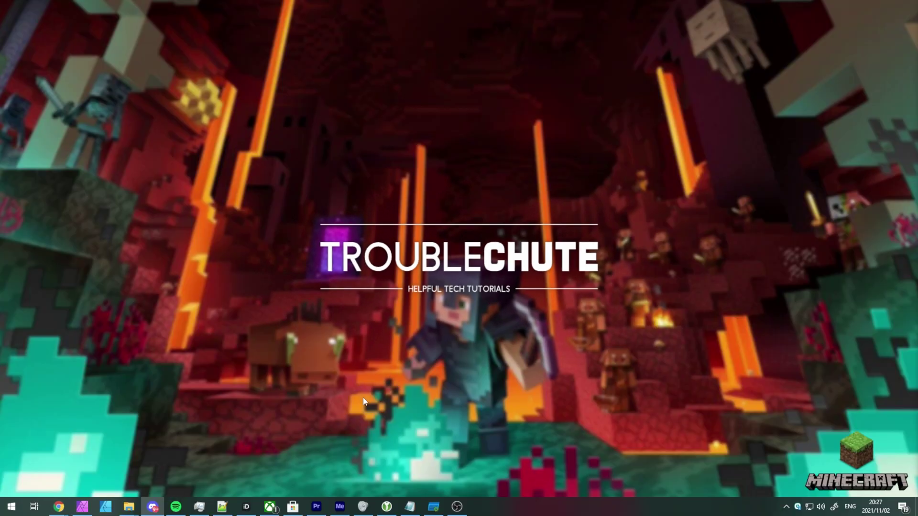
click(11, 507)
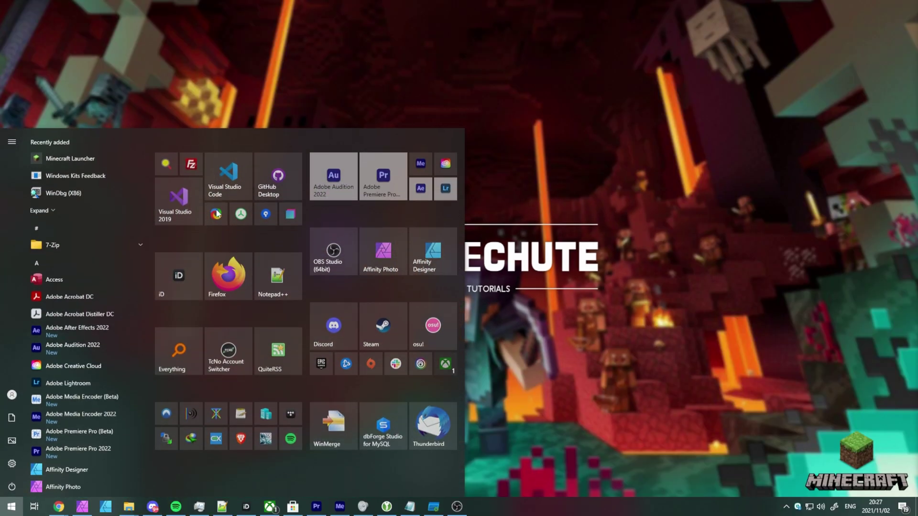
click(115, 159)
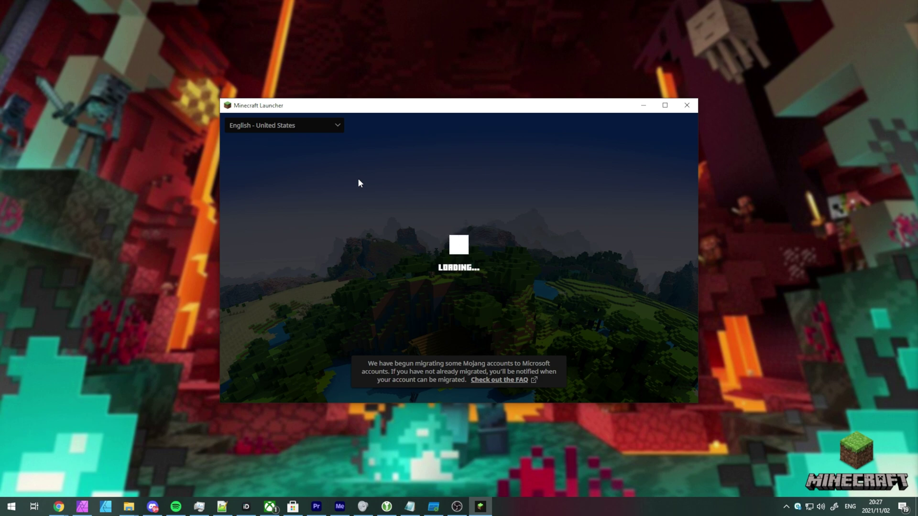
- Check the signed-in accounts and the migrated installations list, keeping OptiFine selected
click(263, 128)
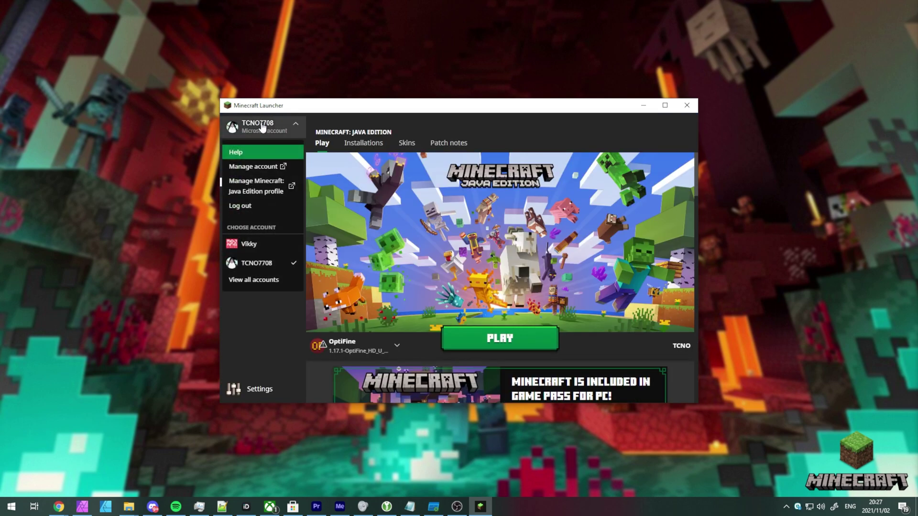
click(262, 126)
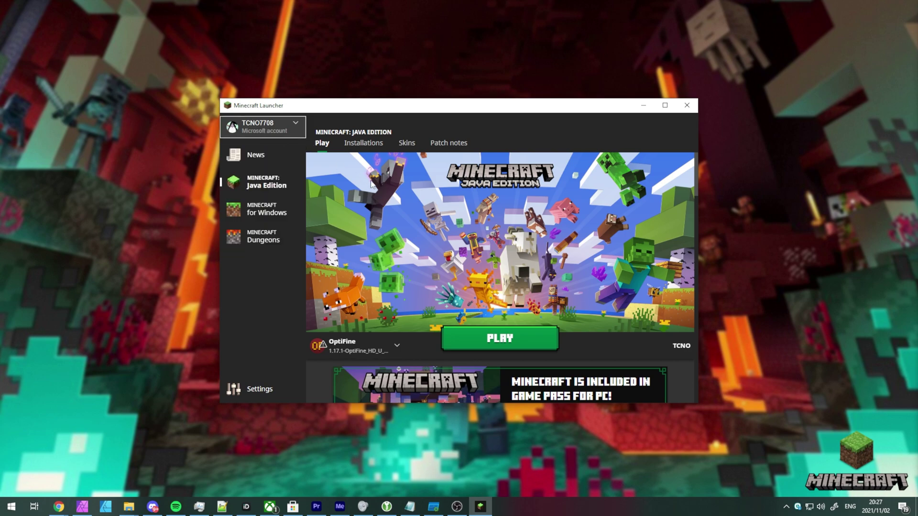
click(354, 353)
scroll(382, 288, down, 5)
scroll(382, 288, up, 5)
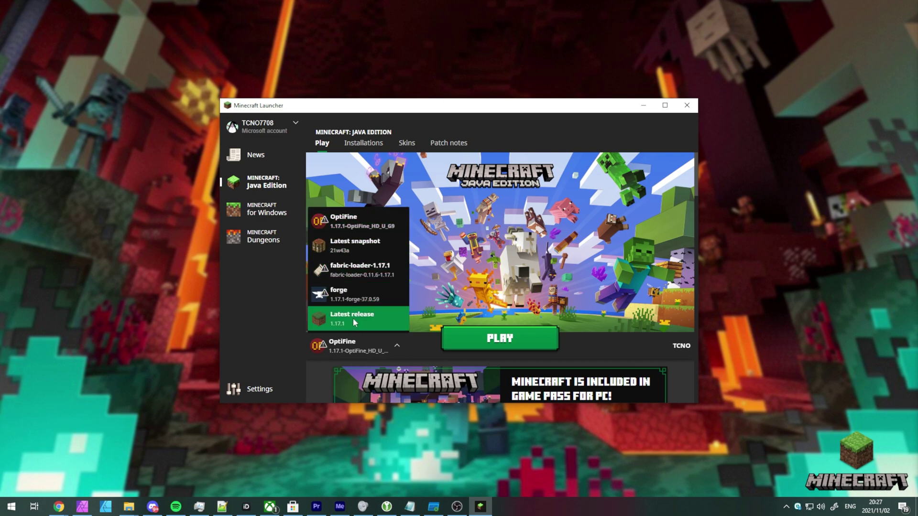
click(354, 221)
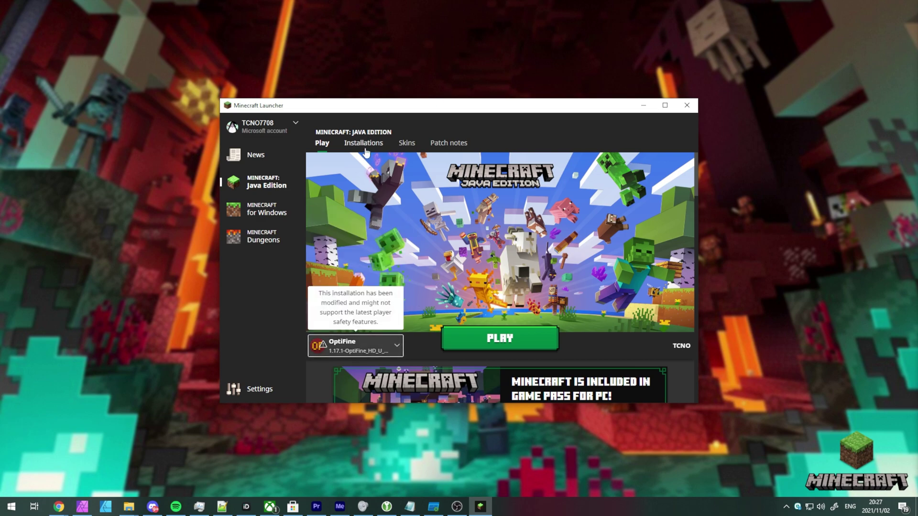
- Change OptiFine's JVM arguments from -Xmx2G to -Xmx4G and save the installation
click(363, 143)
click(680, 235)
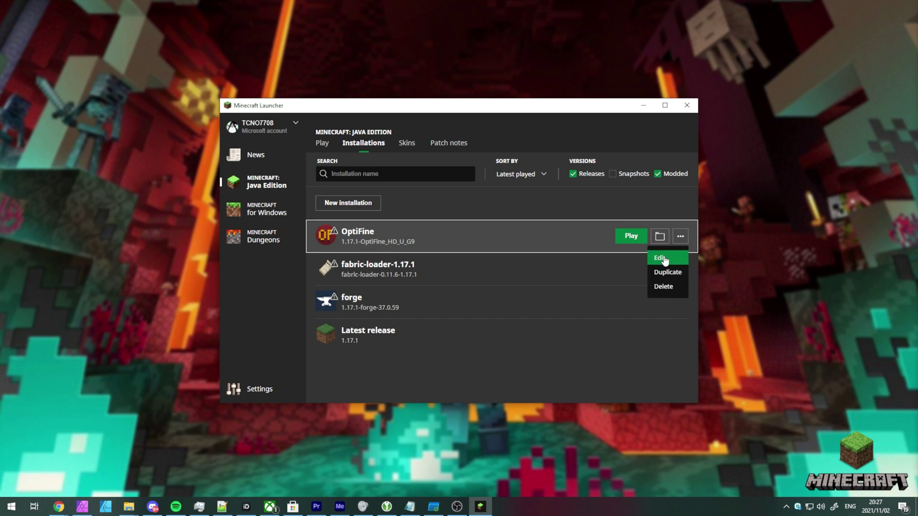
click(663, 258)
click(507, 359)
scroll(415, 324, down, 2)
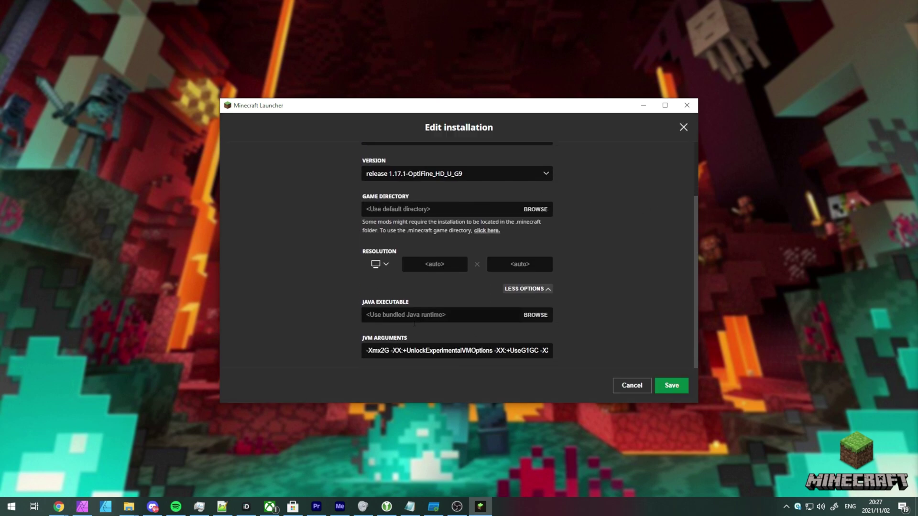
click(439, 348)
click(441, 345)
double_click(382, 351)
click(385, 350)
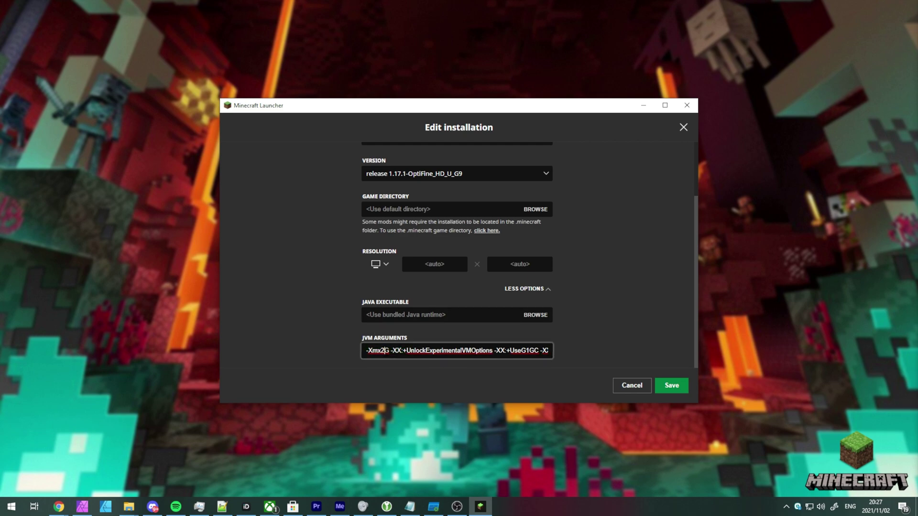
key(BackSpace)
text(4)
click(669, 386)
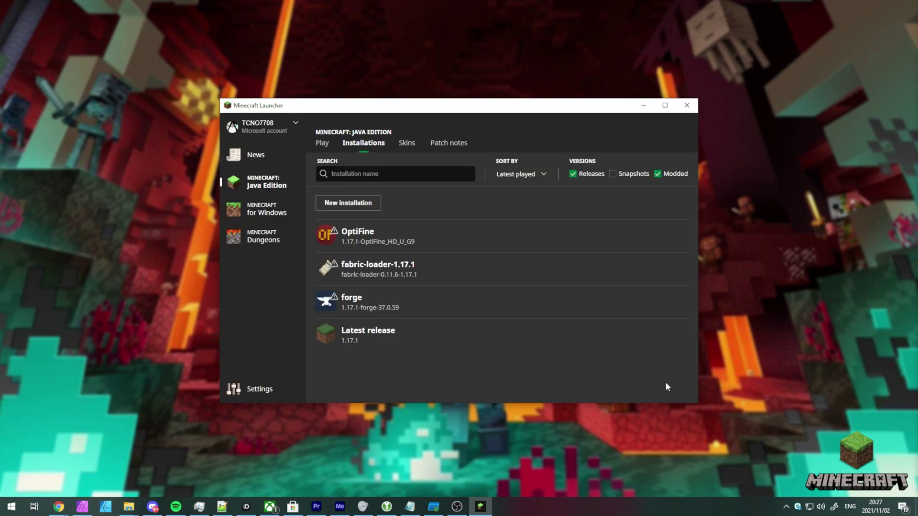
- Play the OptiFine installation, confirming the modified-installation warning
click(322, 143)
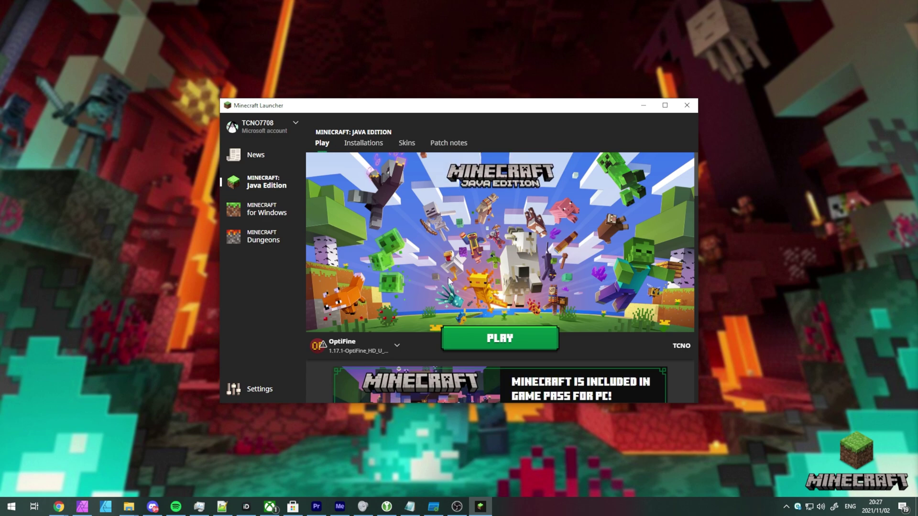
click(349, 350)
click(349, 350)
click(475, 337)
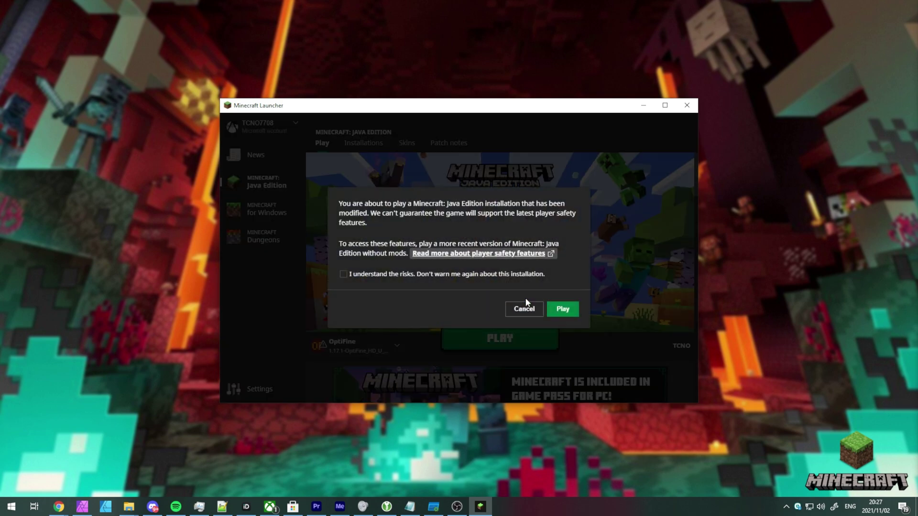
click(554, 309)
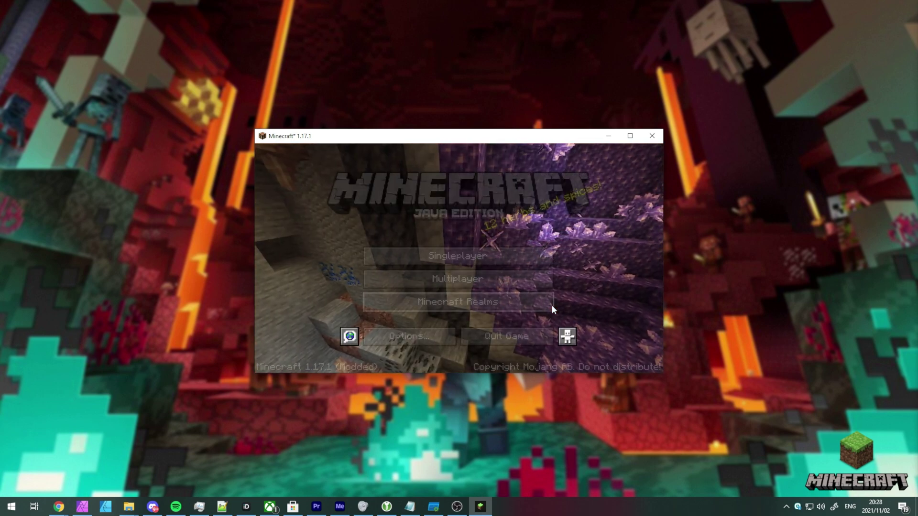
- Confirm New World appears in Singleplayer, look at Video Settings, then quit the game
click(455, 256)
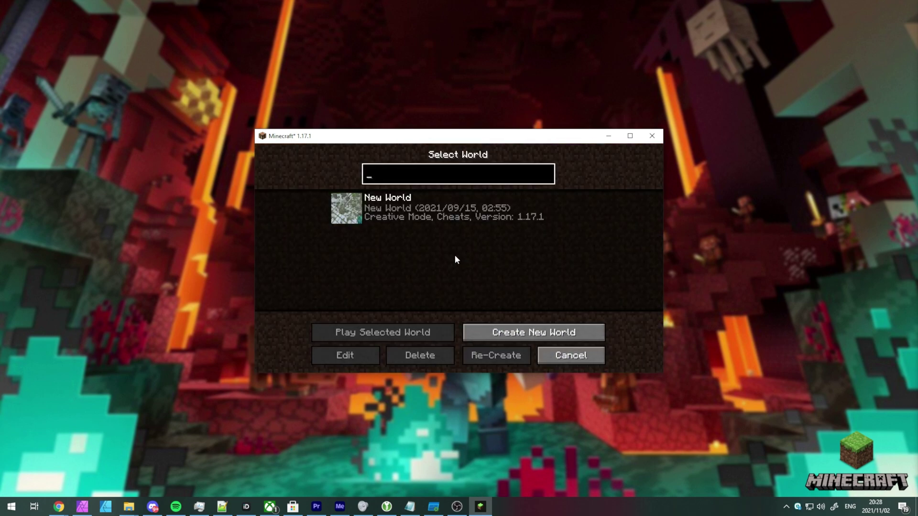
click(574, 362)
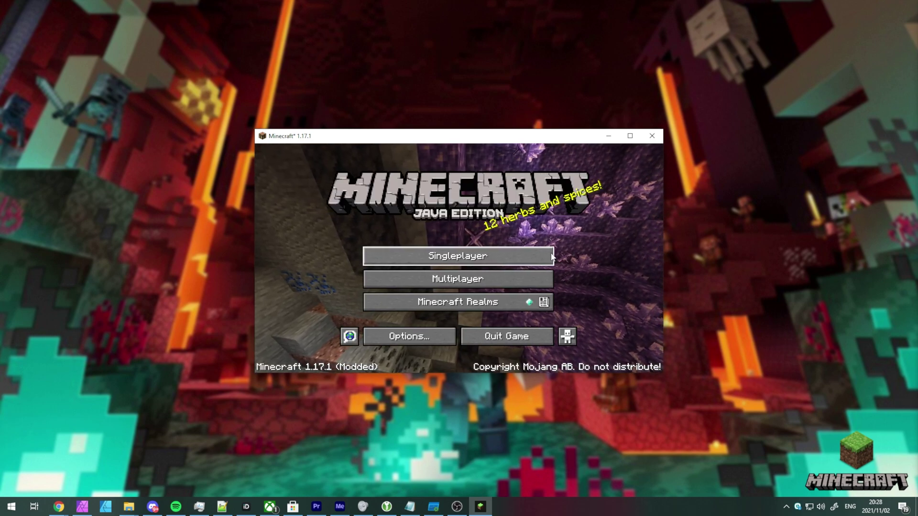
click(420, 337)
click(421, 257)
click(478, 362)
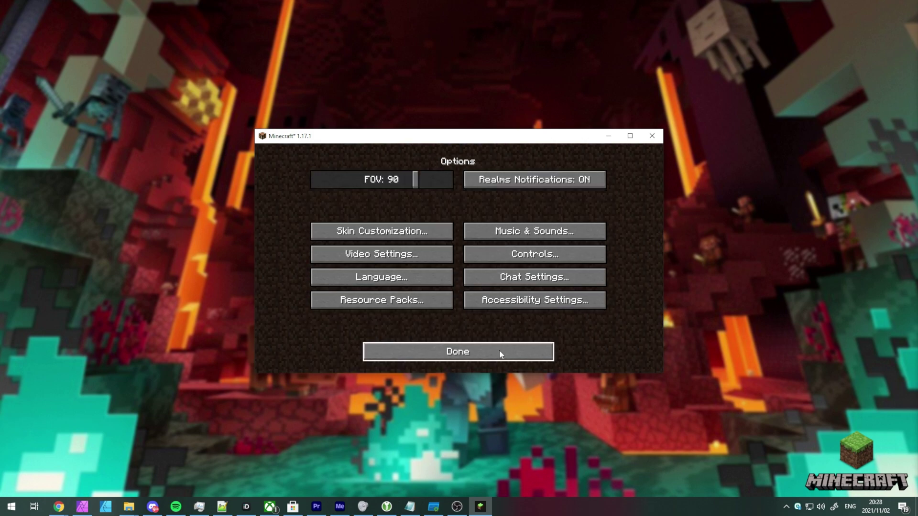
click(498, 353)
click(652, 136)
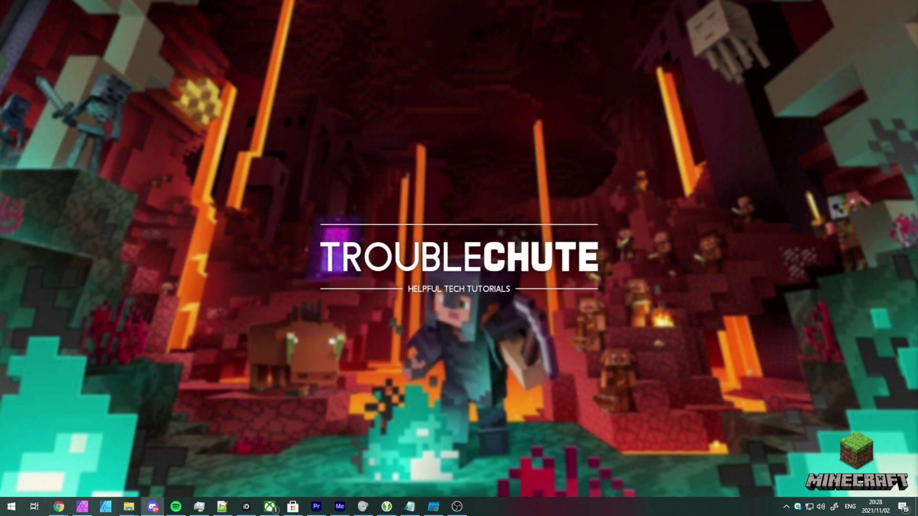